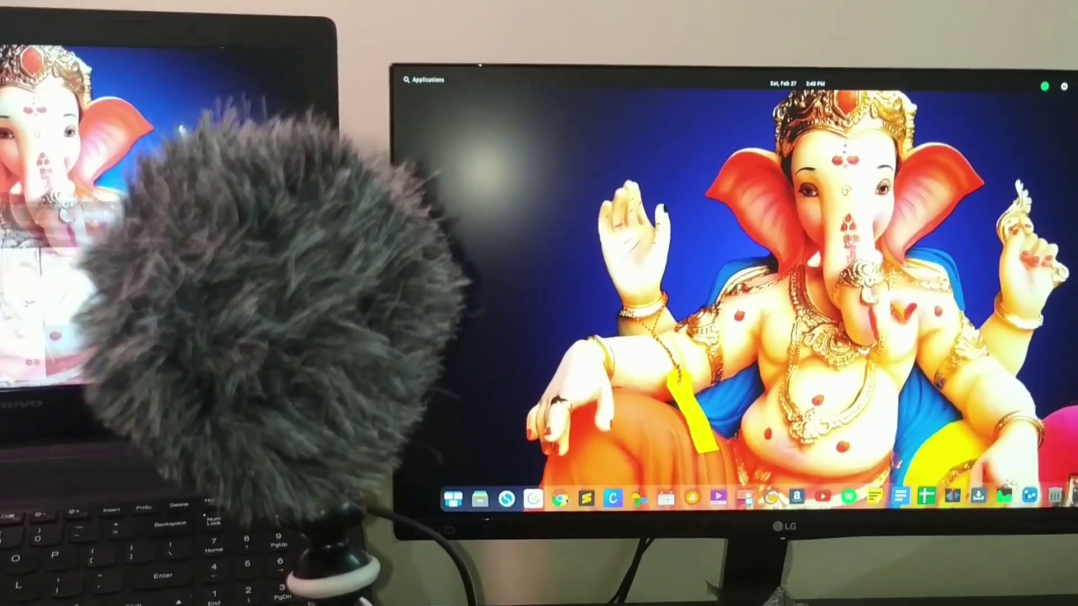
# - Bring the Trello board forward in Chrome and show script.js on the second monitor
pyautogui.click(559, 499)
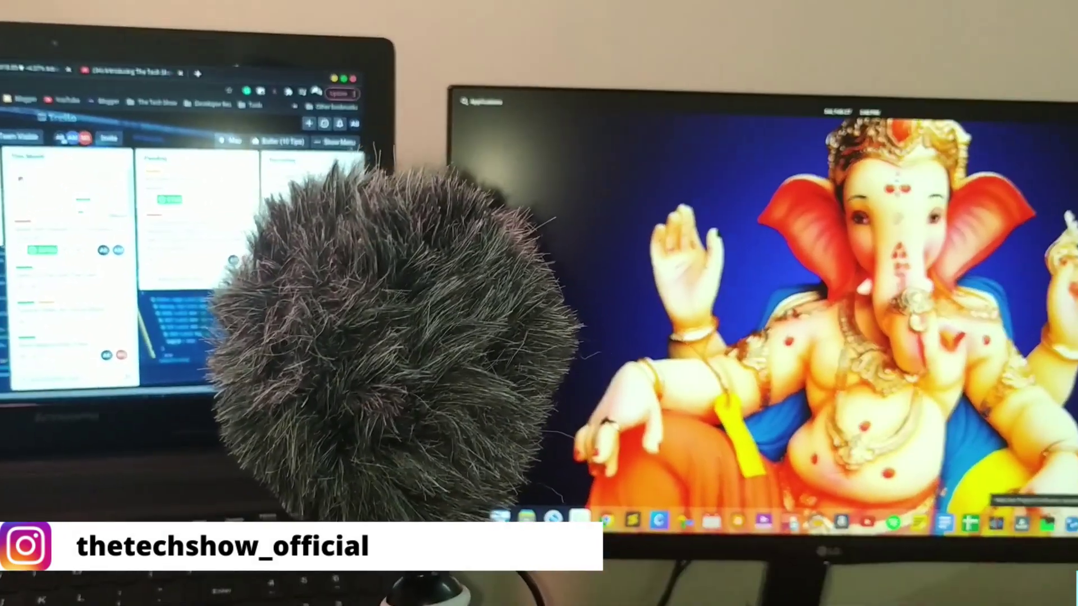
pyautogui.hotkey('alt', 'Tab')
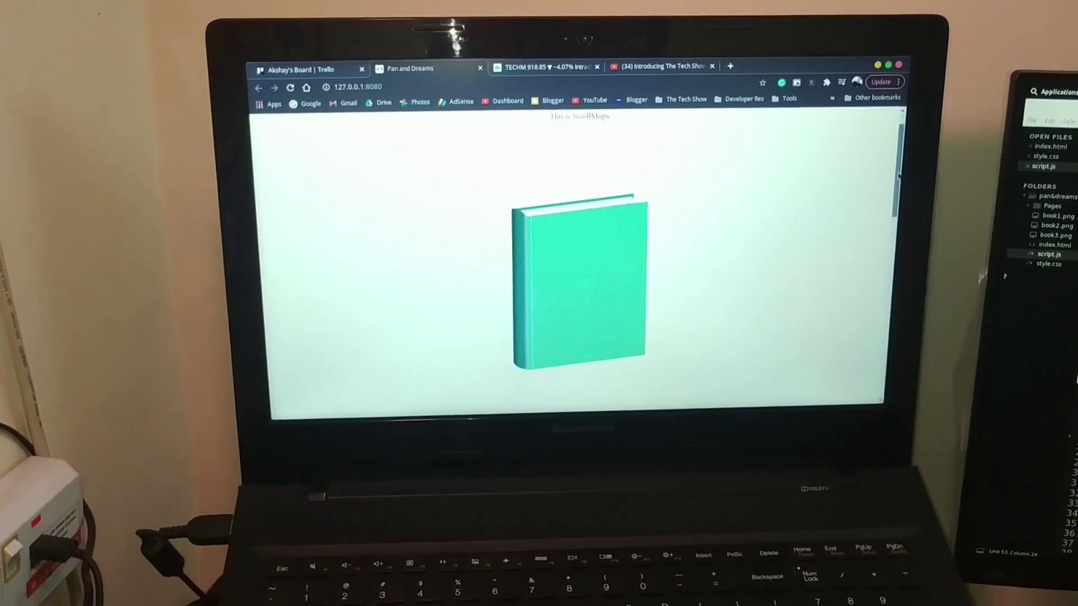
pyautogui.scroll(-3, 589, 295)
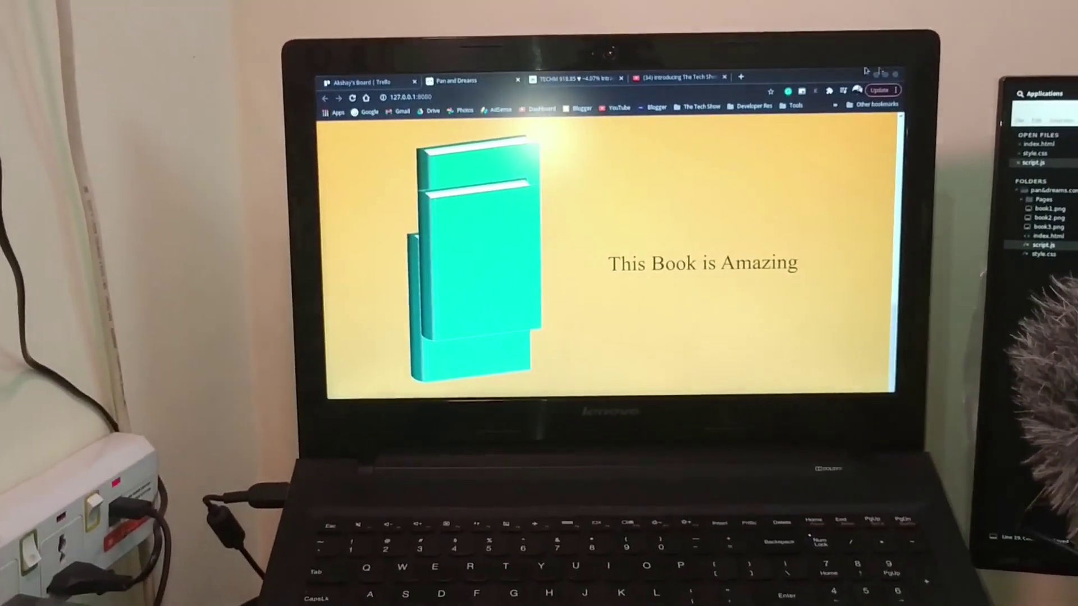
pyautogui.scroll(3, 624, 230)
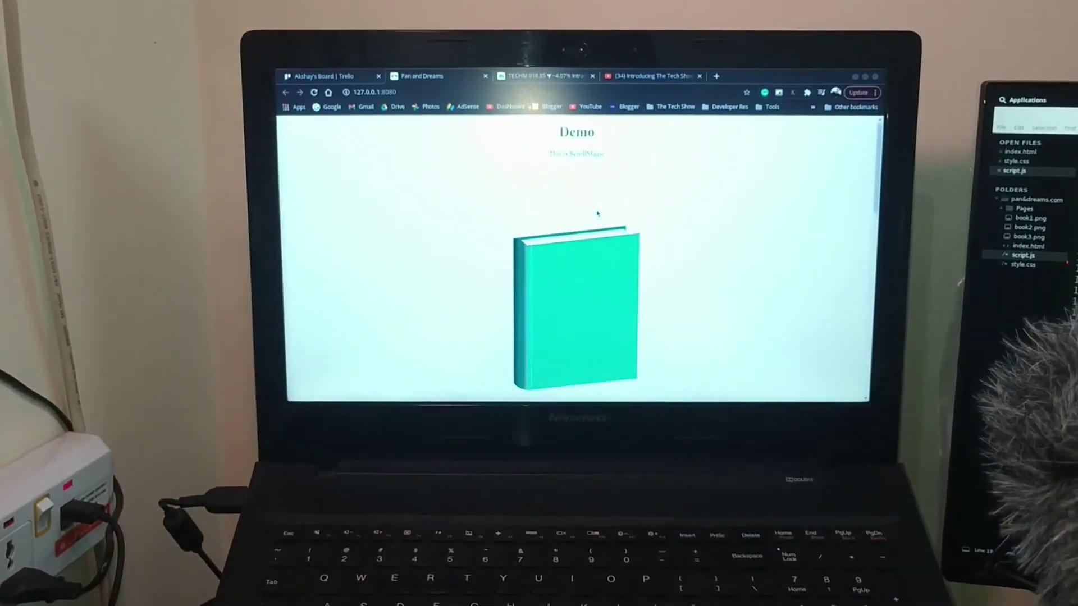
pyautogui.scroll(3, 587, 216)
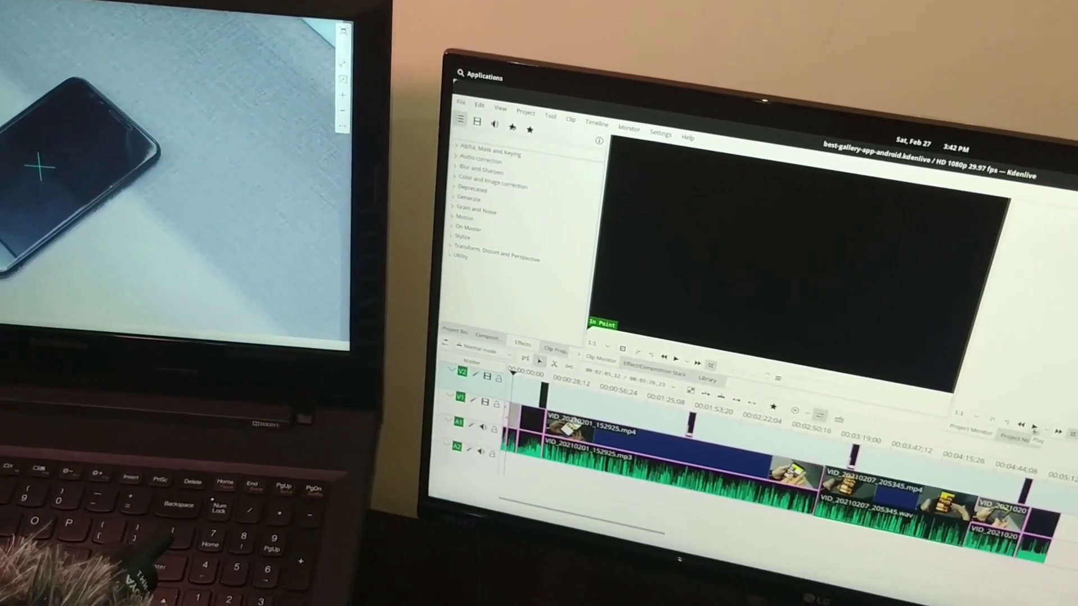
# - Switch from Sublime Text to the Chrome window and open the 'Introducing The Tech Show' video
pyautogui.hotkey('alt', 'Tab')
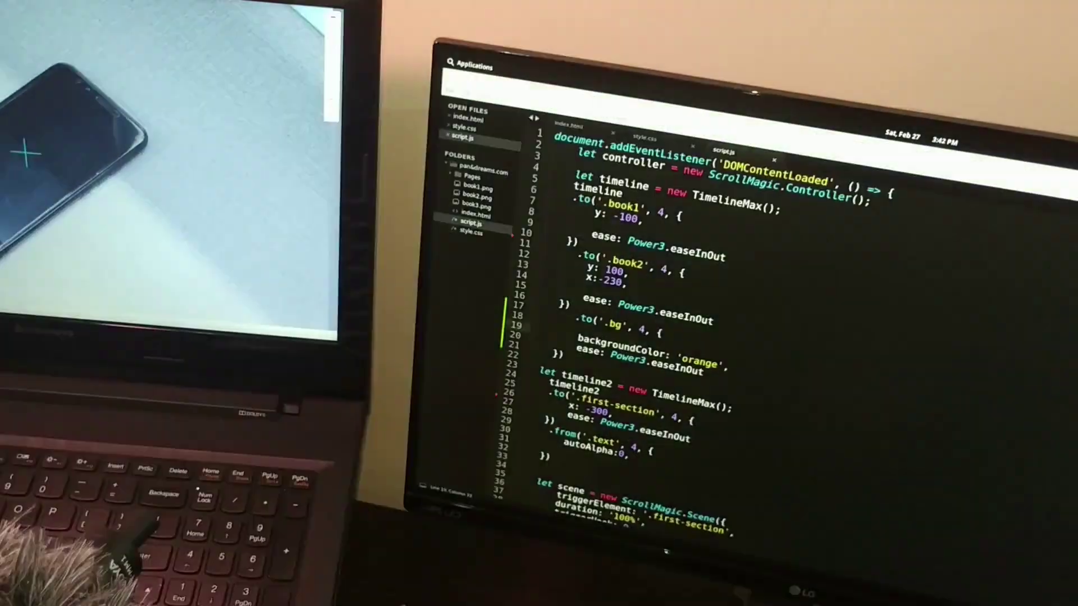
pyautogui.press('super')
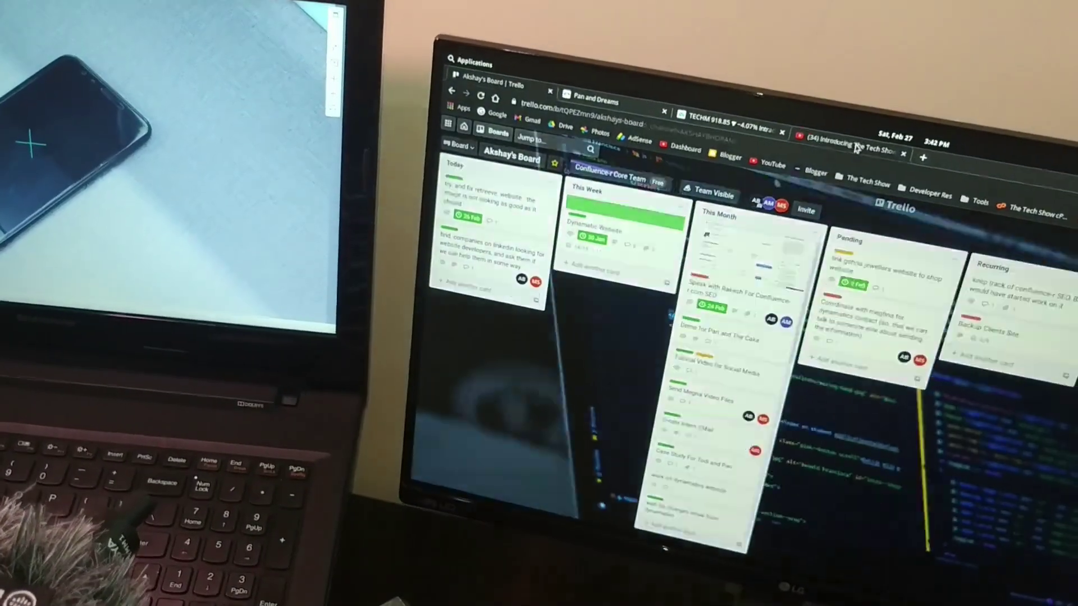
pyautogui.click(856, 148)
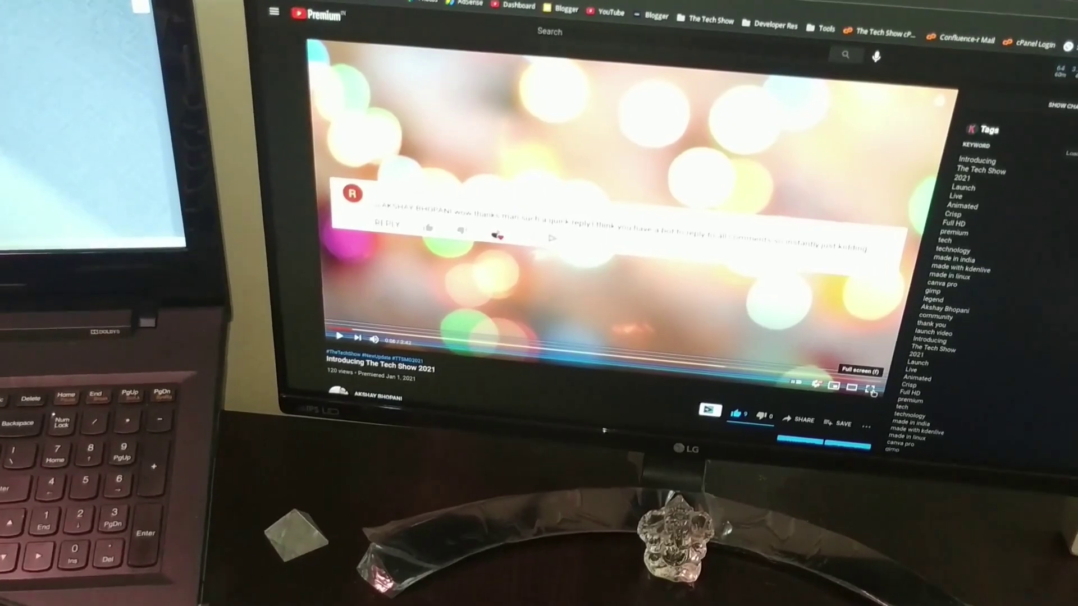
# - Switch the 'Introducing The Tech Show 2021' player to full screen
pyautogui.click(876, 389)
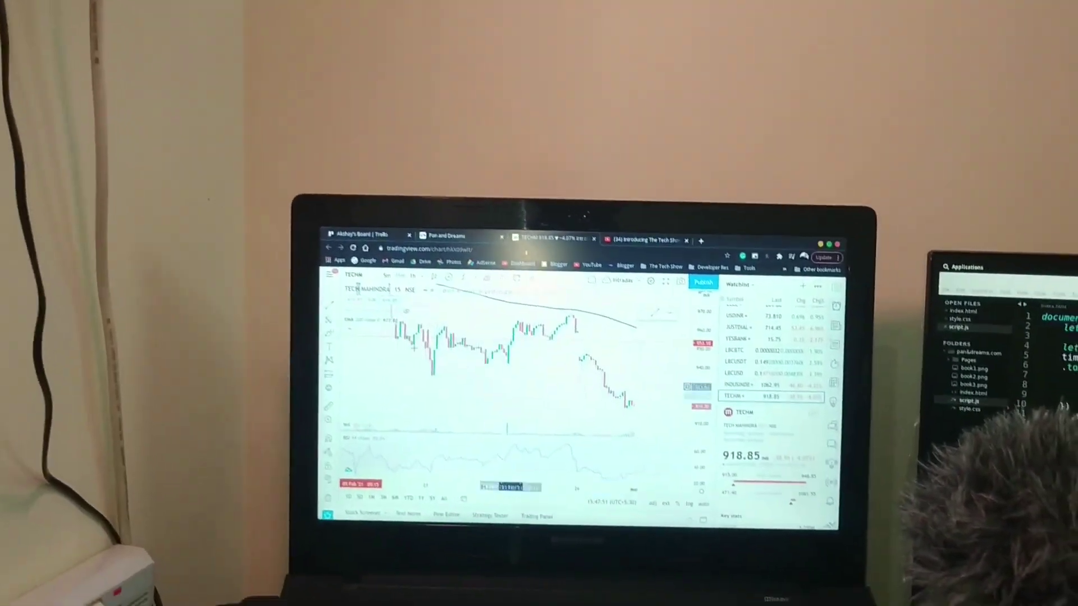
# - Jump to the first Chrome tab, Akshay's Trello board, with Ctrl+1
pyautogui.hotkey('ctrl', '1')
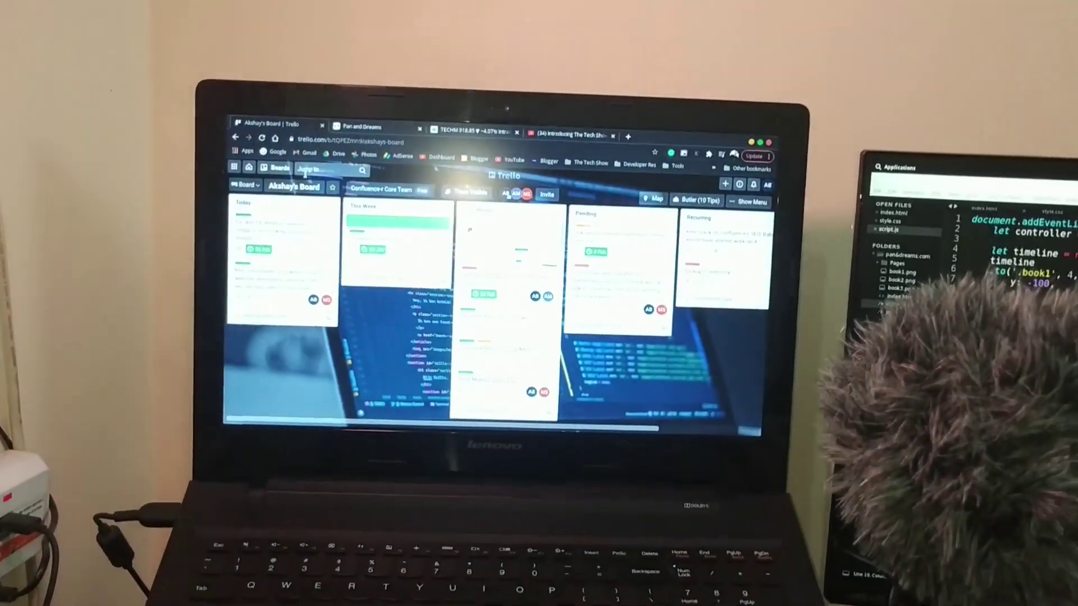